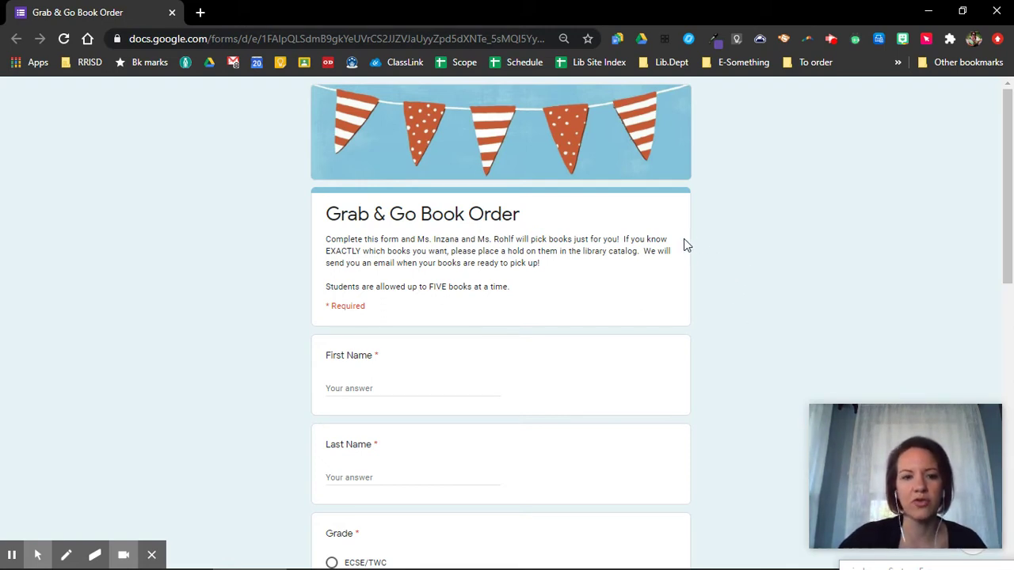
- Enter Test as both the student's first name and last name
scroll(505, 267, "down", 2)
left_click(408, 240)
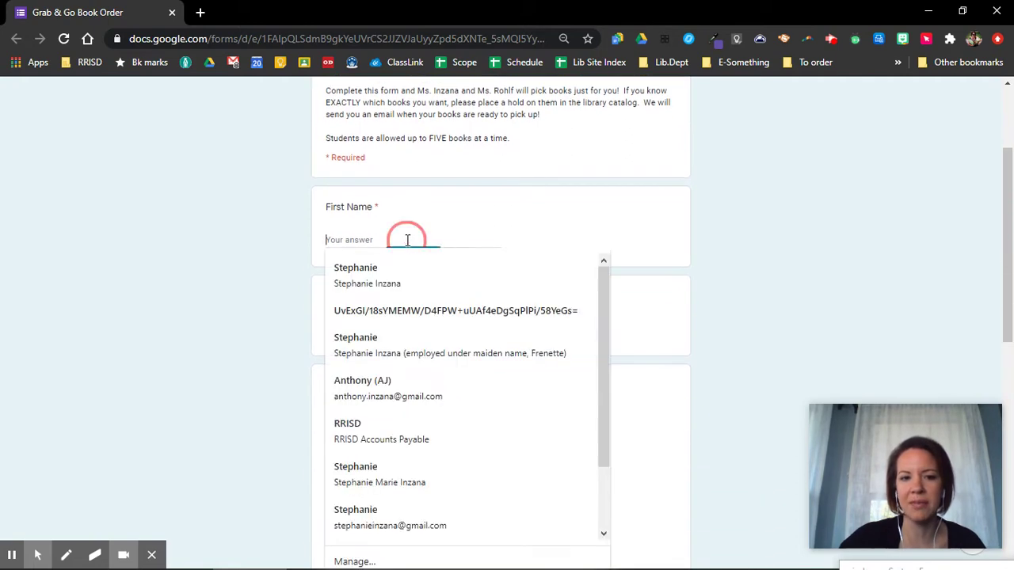
left_click(655, 227)
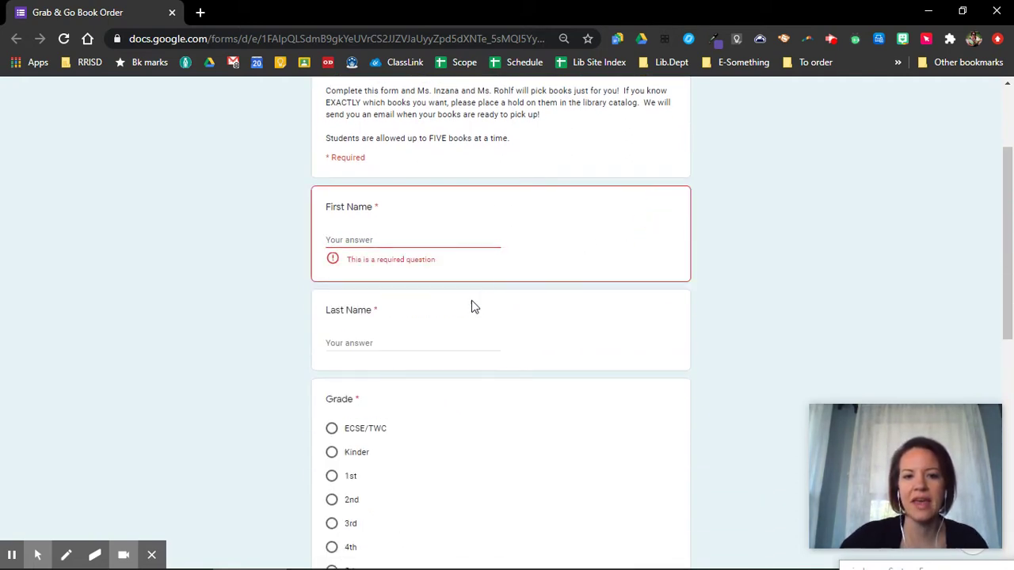
left_click(374, 240)
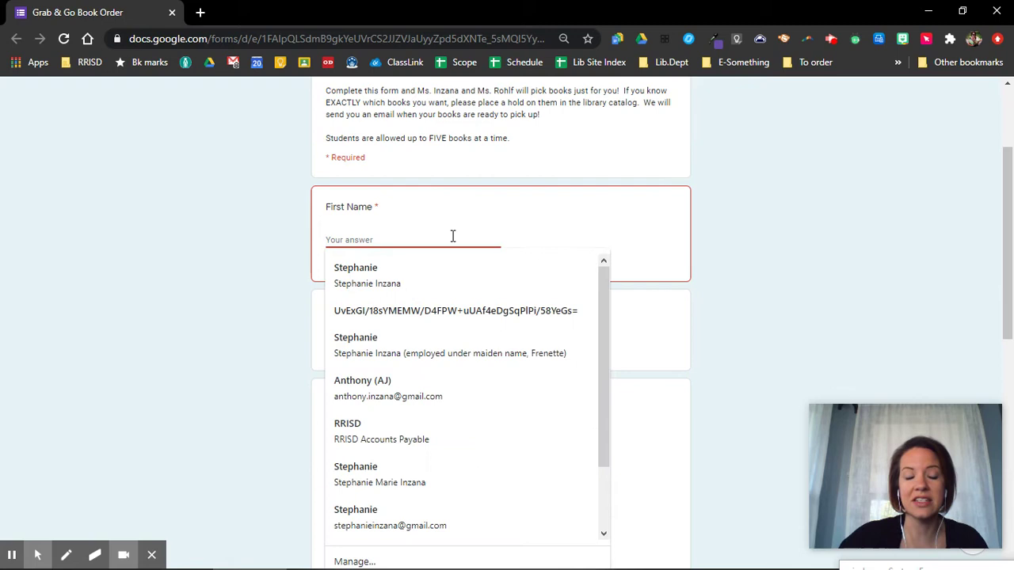
type("Test")
left_click(393, 326)
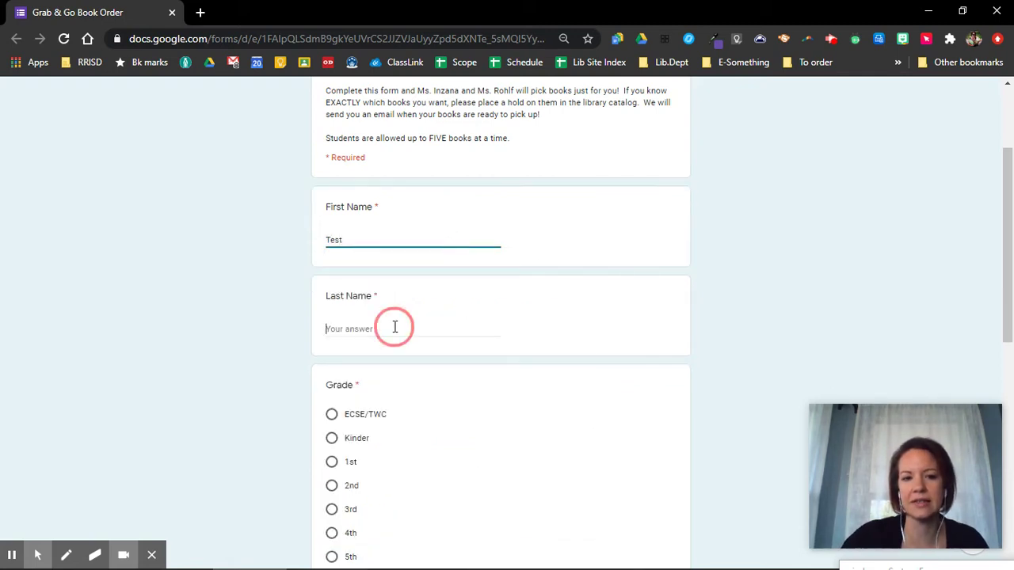
type("Test")
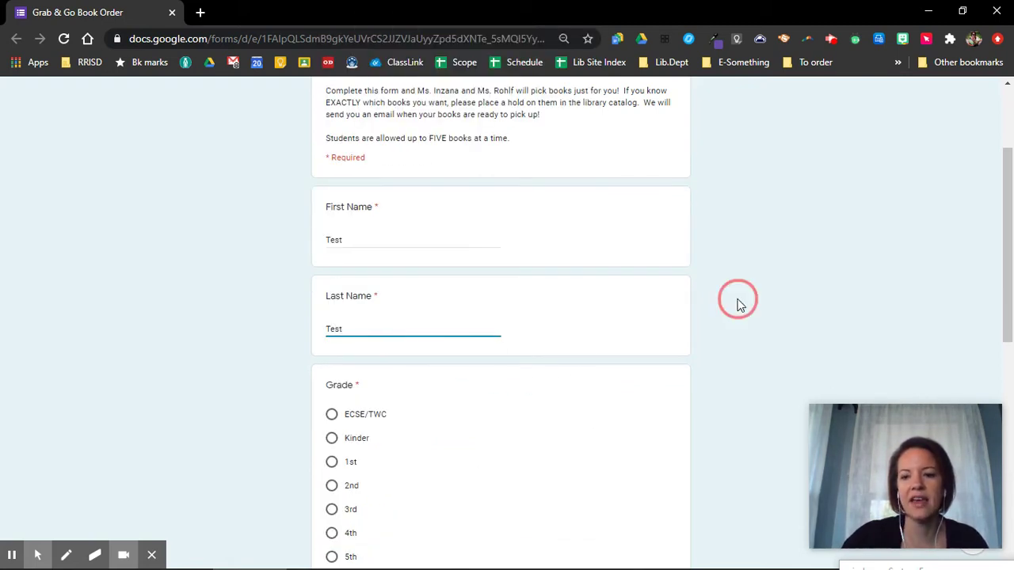
left_click(736, 302)
- Choose 2nd as the student's grade and scroll down to the order questions
scroll(737, 302, "down", 2)
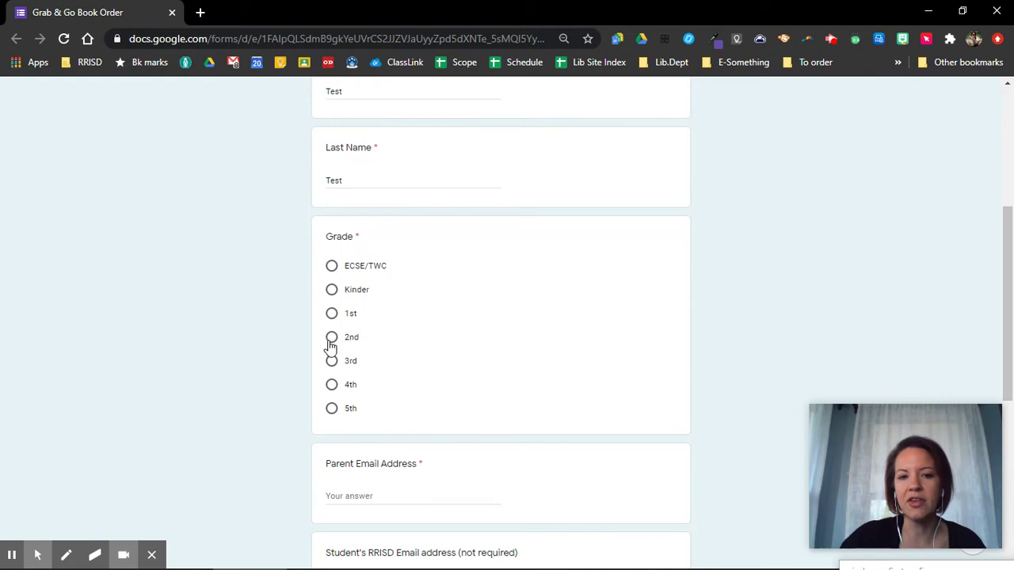
left_click(331, 339)
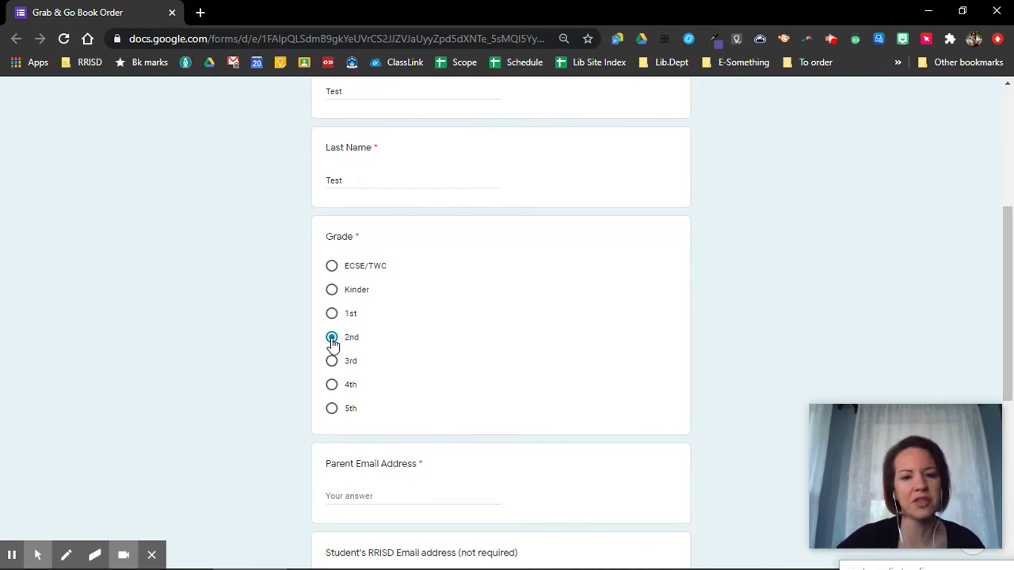
scroll(332, 339, "down", 1)
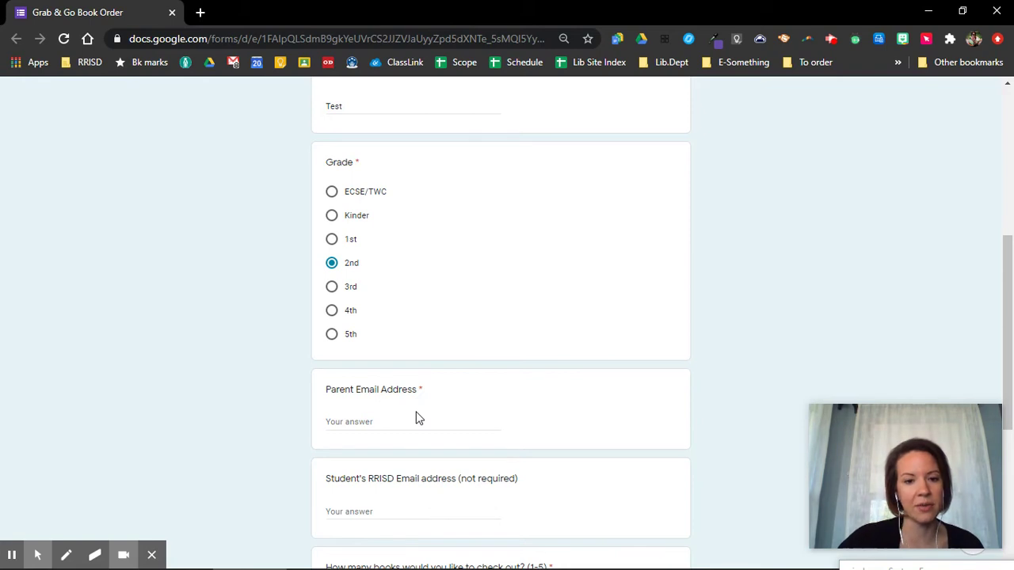
scroll(462, 403, "down", 1)
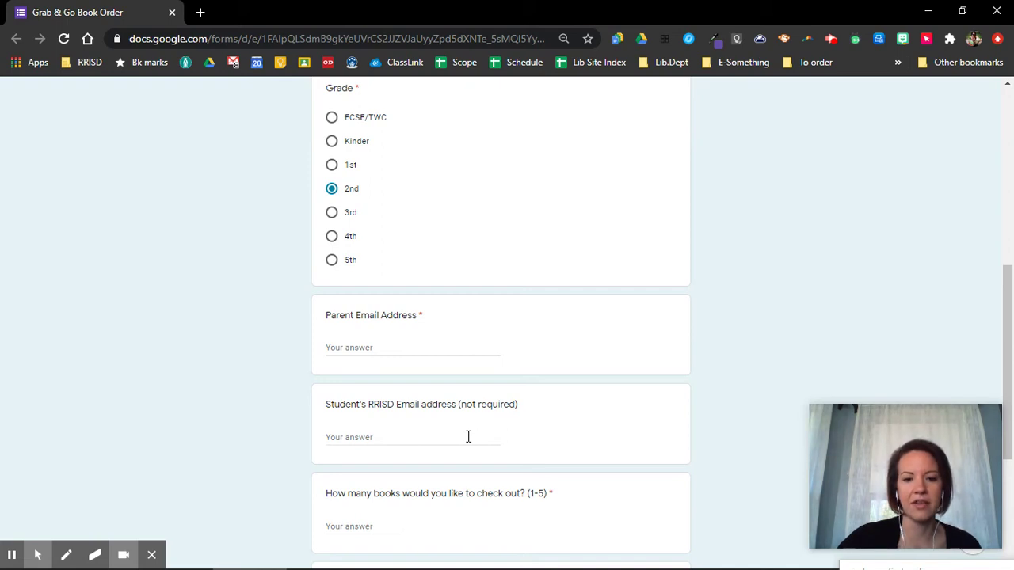
scroll(468, 434, "down", 2)
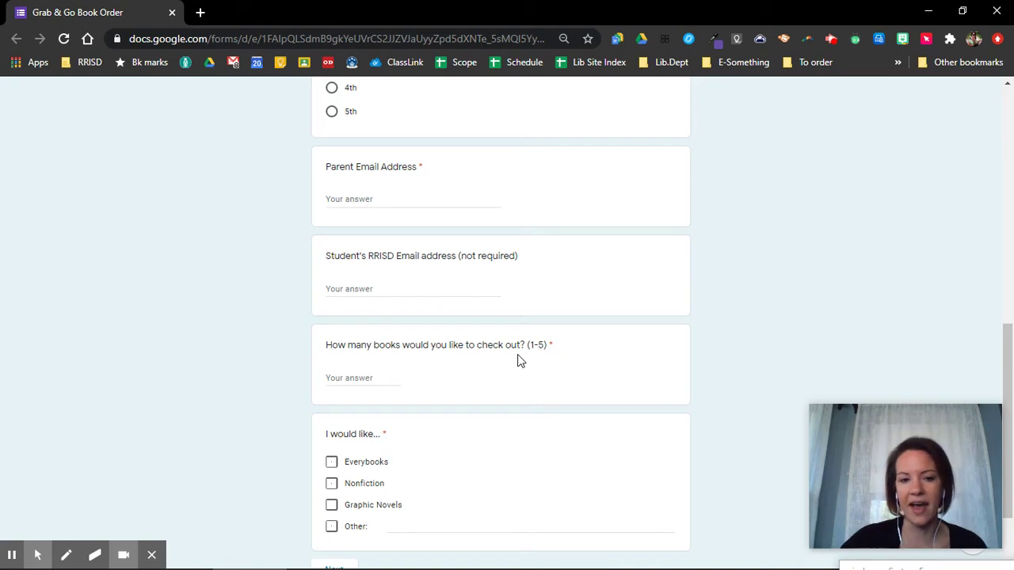
scroll(518, 361, "down", 1)
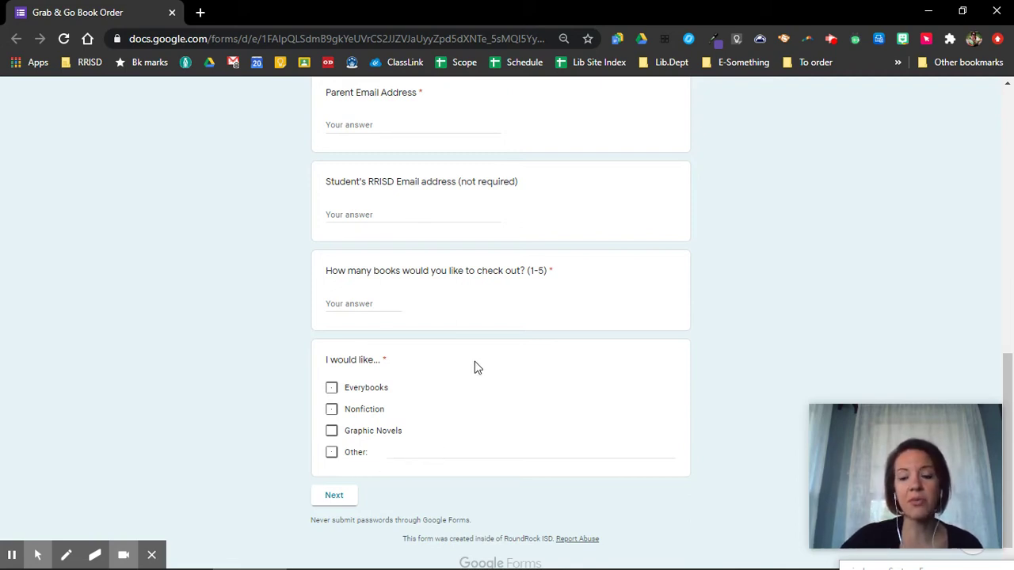
- Request Everybooks, Nonfiction and Graphic Novels
left_click(331, 388)
left_click(331, 408)
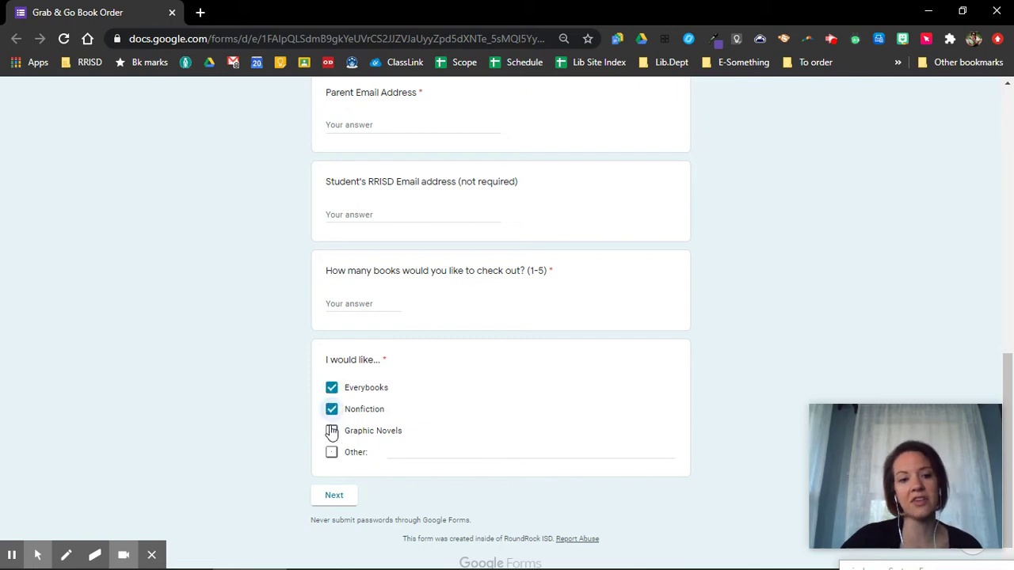
left_click(331, 430)
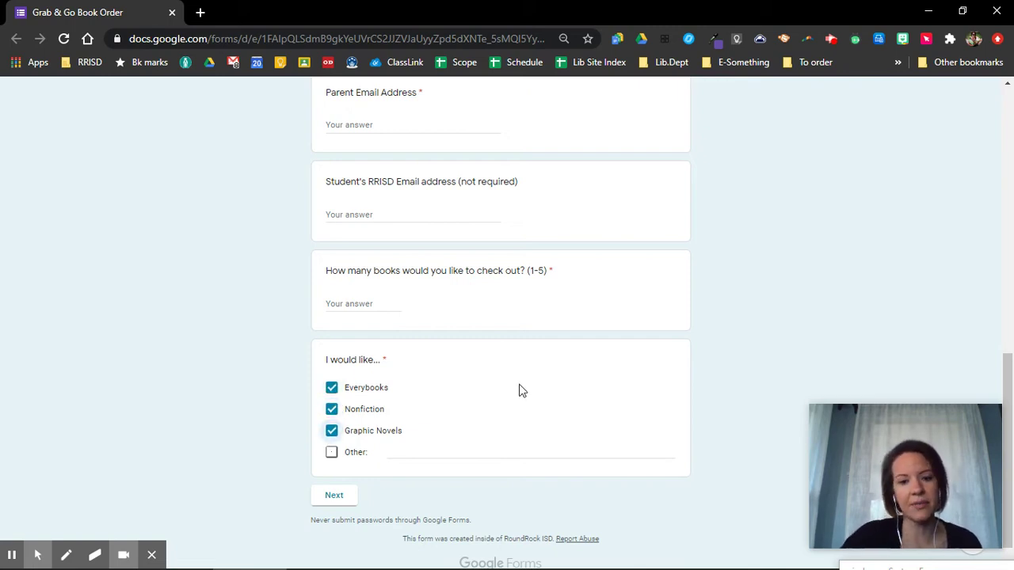
scroll(519, 390, "down", 1)
scroll(403, 414, "up", 2)
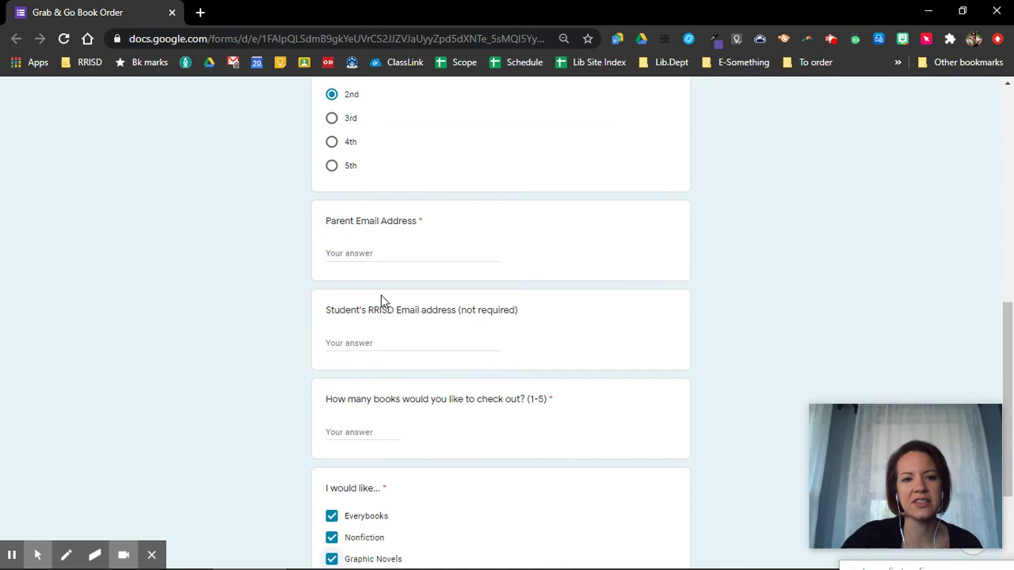
- Enter a placeholder parent email and ask for 5 books
left_click(380, 251)
type("ererwer")
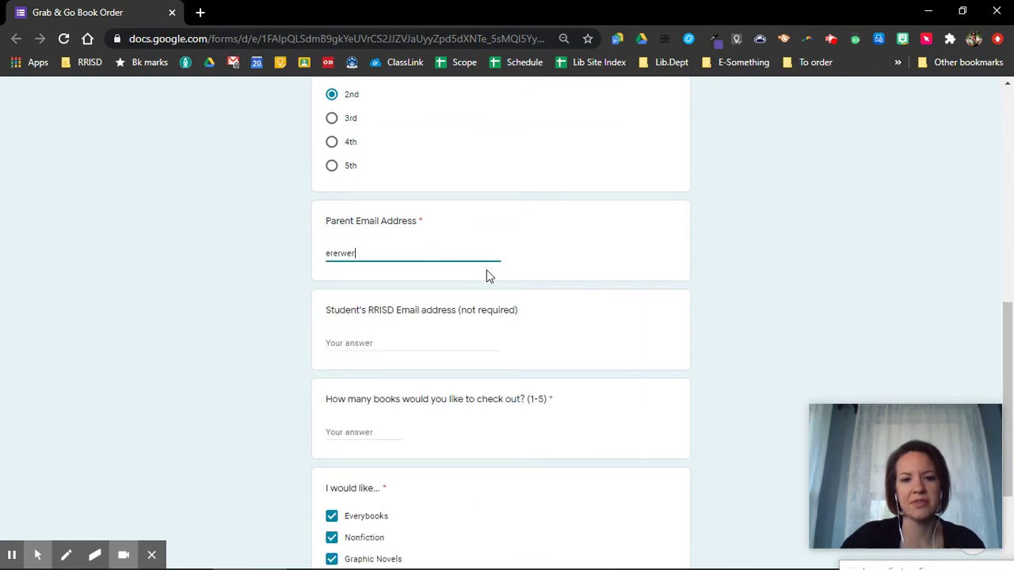
left_click(363, 432)
type("5")
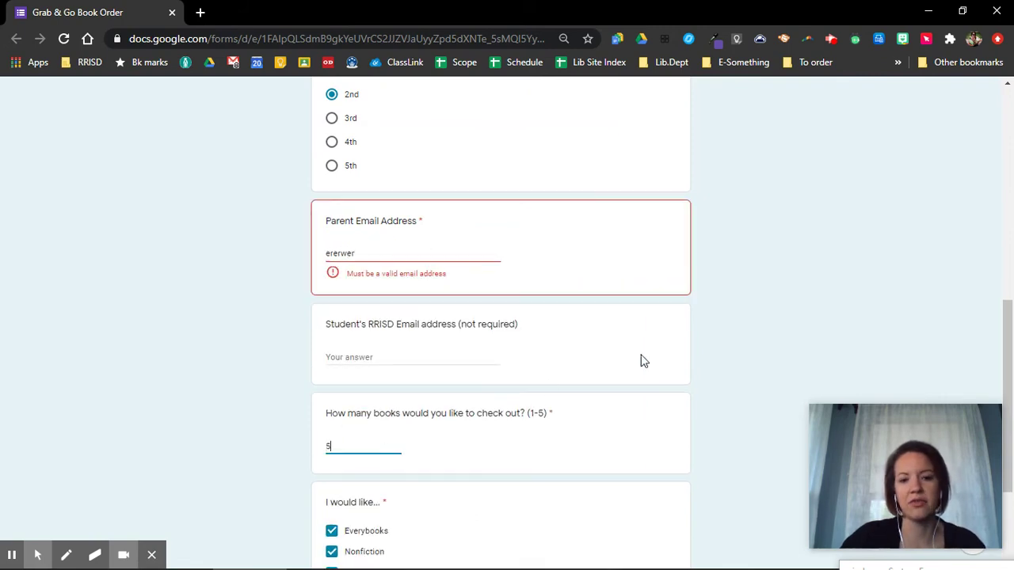
left_click(715, 330)
scroll(705, 339, "down", 2)
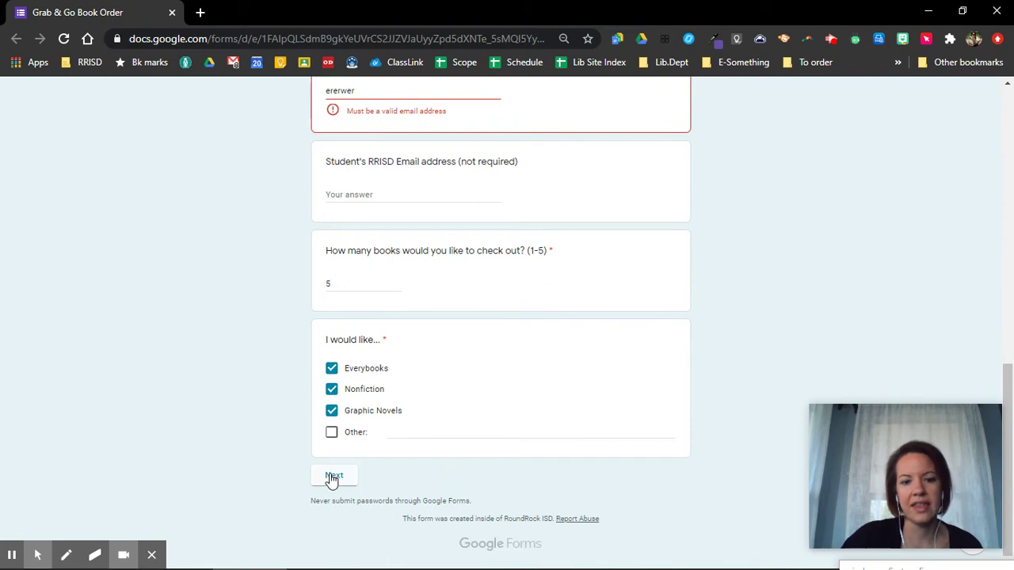
- Replace the rejected parent email with the autofill-suggested address and go to the next page
left_click(333, 477)
scroll(407, 356, "up", 3)
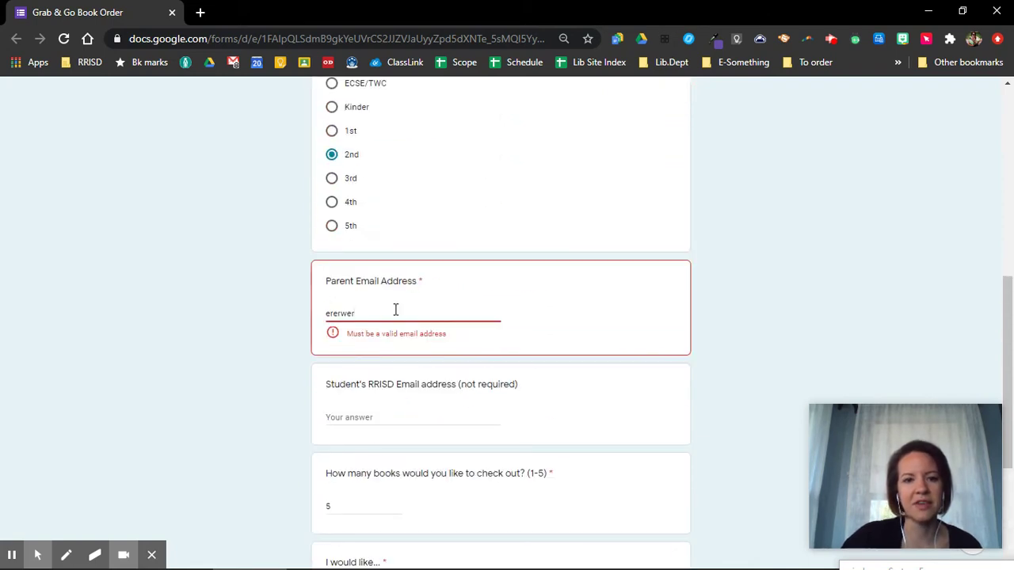
left_click_drag(395, 309, 308, 312)
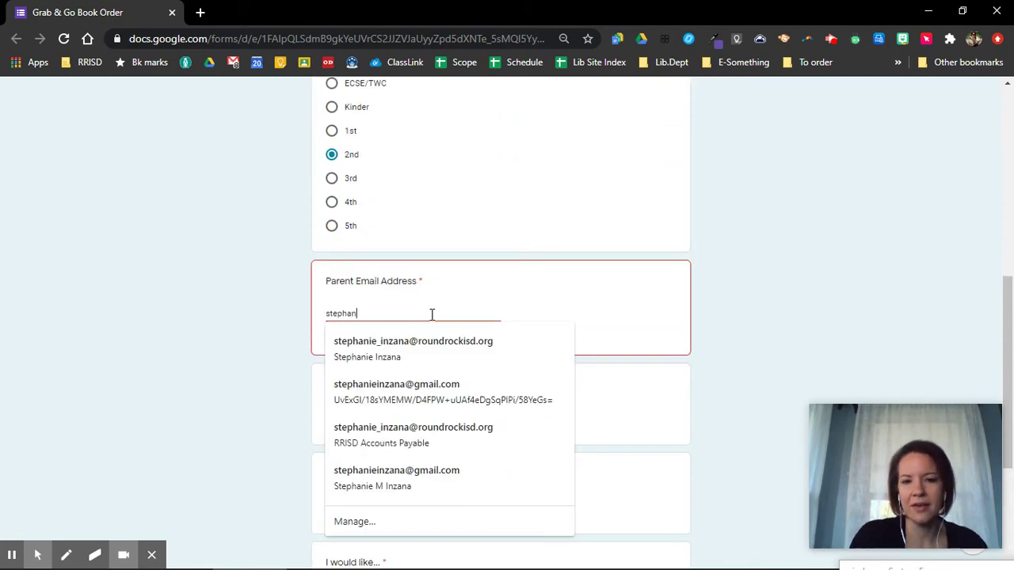
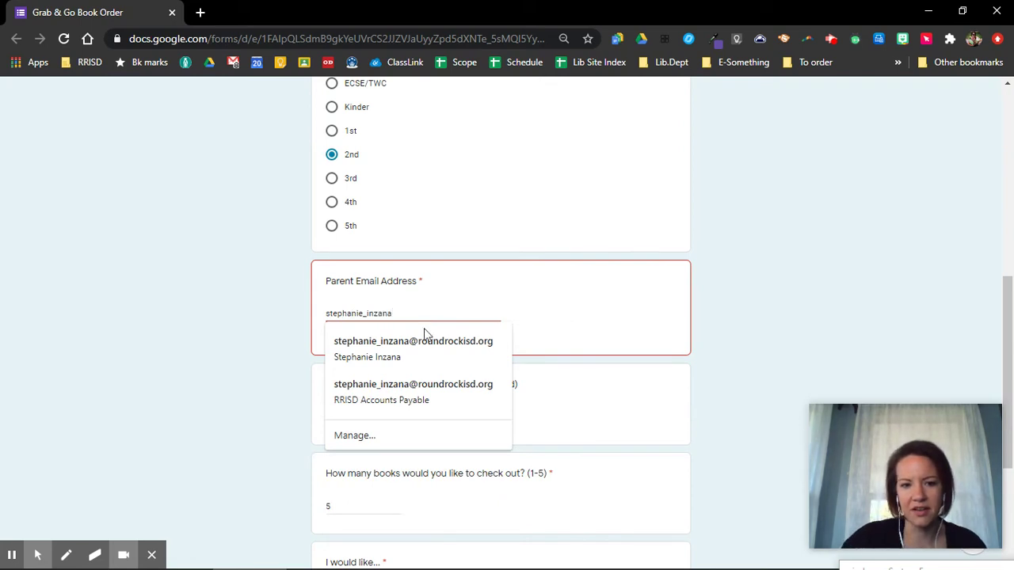
left_click(417, 349)
scroll(743, 275, "down", 3)
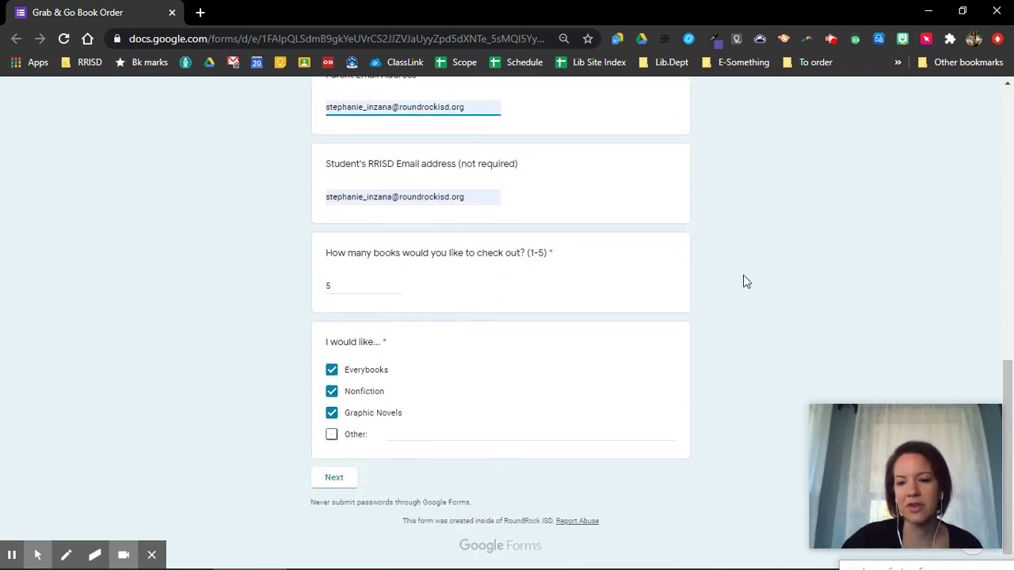
left_click(325, 478)
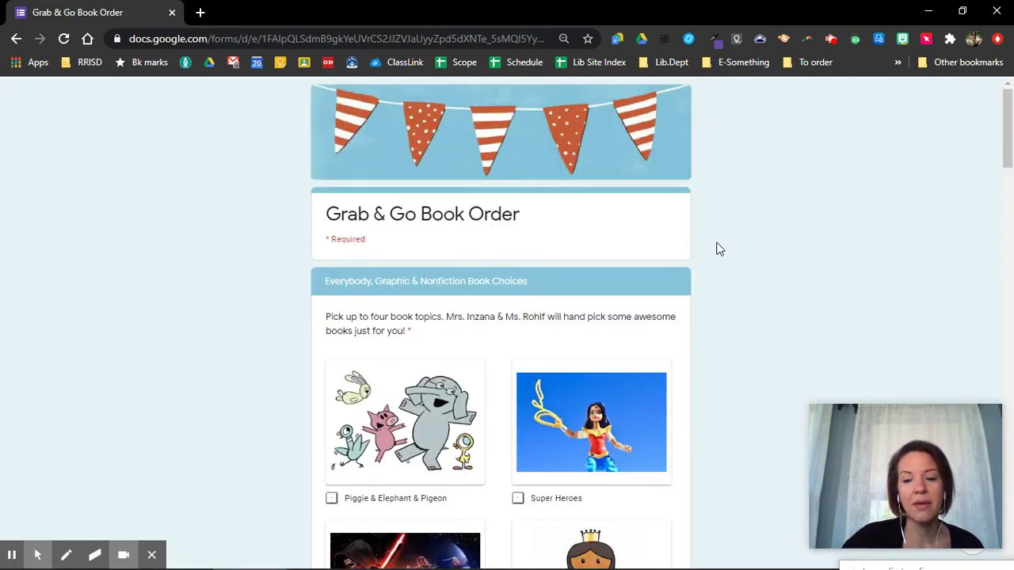
- Tick Cats, Space, Cooking and Around the world as interests
scroll(719, 250, "down", 1)
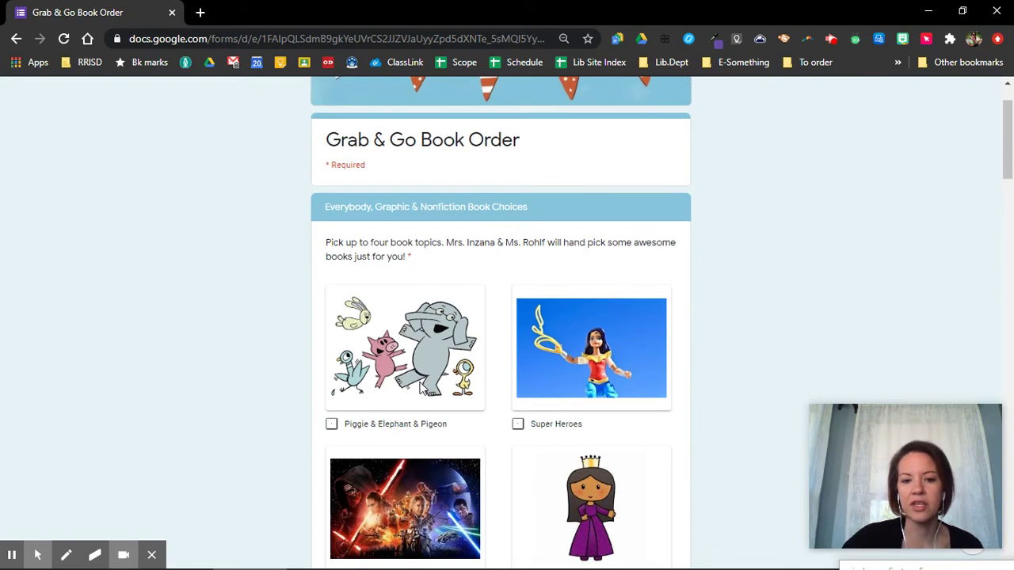
scroll(380, 388, "down", 4)
scroll(456, 385, "down", 3)
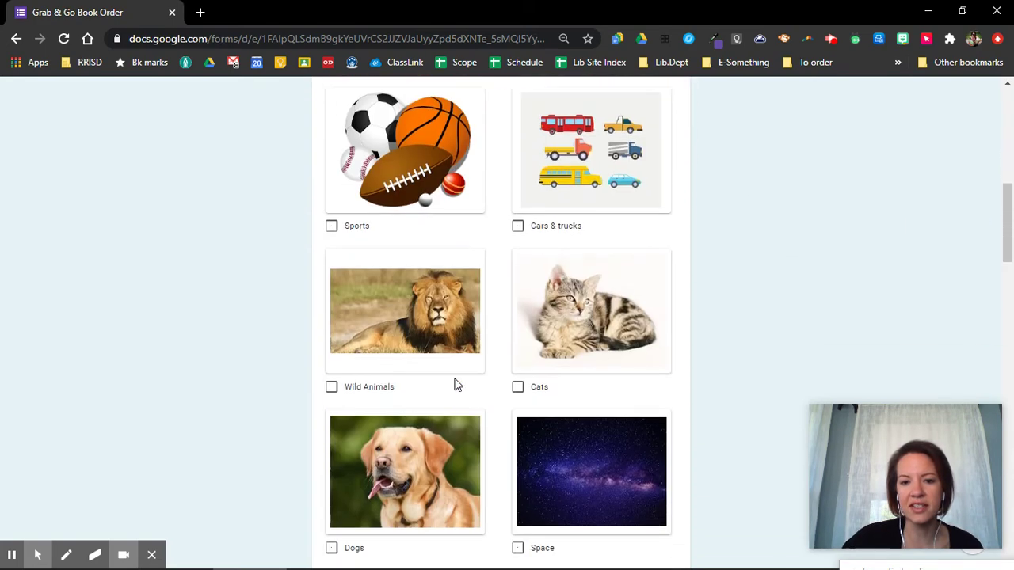
left_click(517, 386)
scroll(757, 315, "down", 2)
scroll(757, 315, "down", 1)
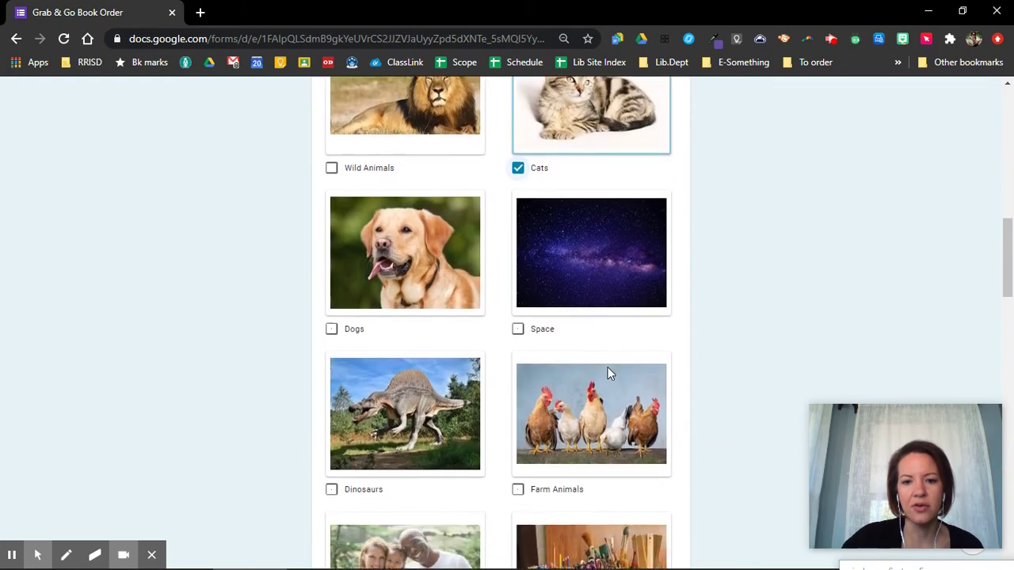
left_click(517, 325)
scroll(727, 286, "down", 3)
scroll(727, 285, "down", 1)
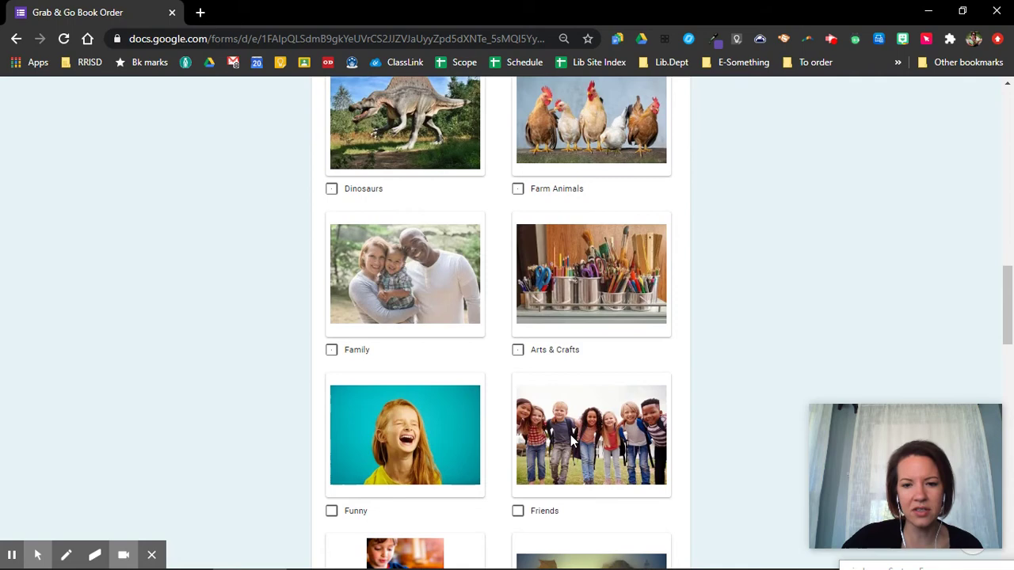
scroll(584, 433, "down", 3)
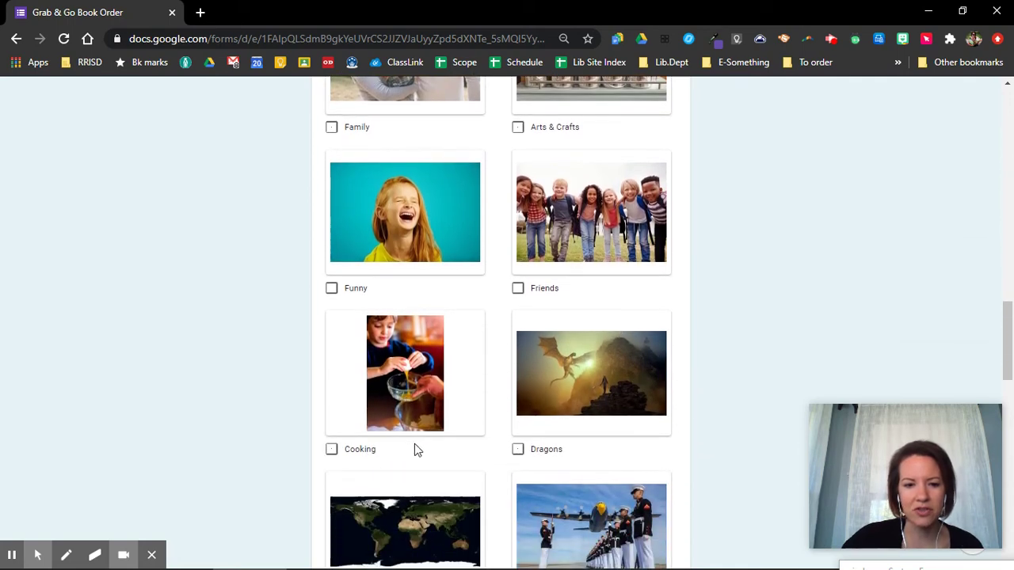
scroll(404, 427, "down", 2)
left_click(331, 302)
scroll(404, 301, "down", 3)
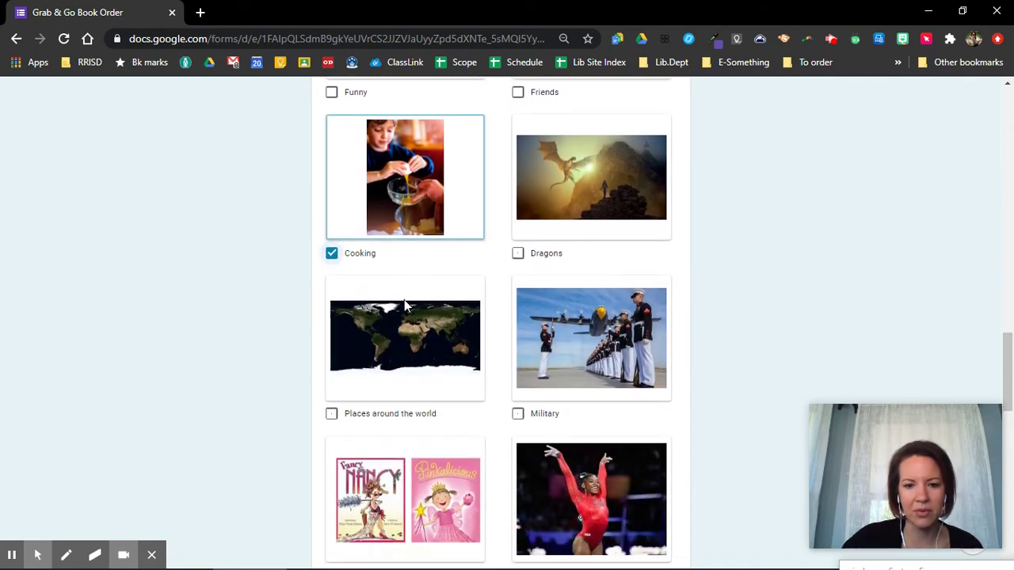
scroll(409, 300, "down", 1)
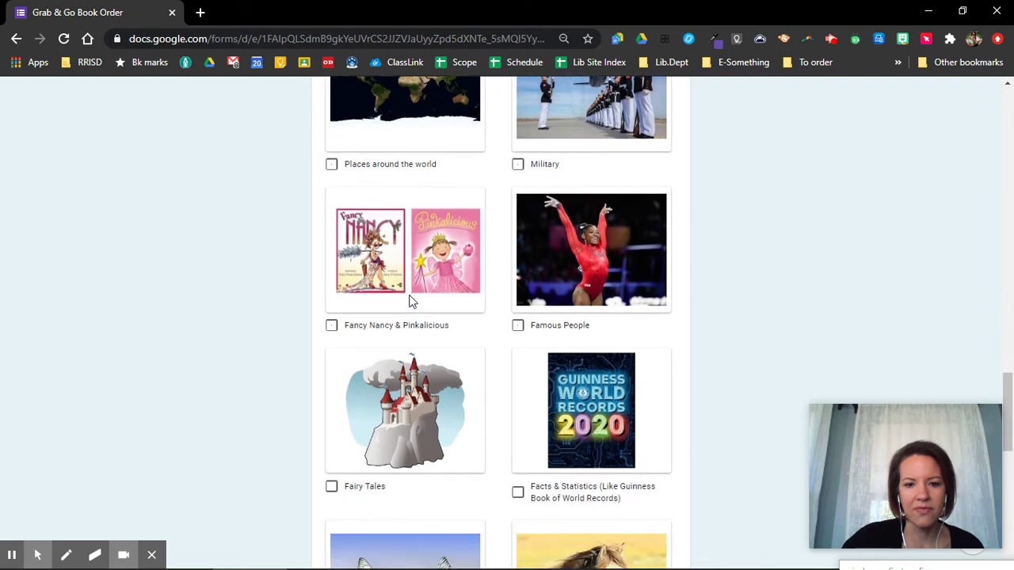
scroll(480, 398, "down", 1)
scroll(580, 333, "down", 1)
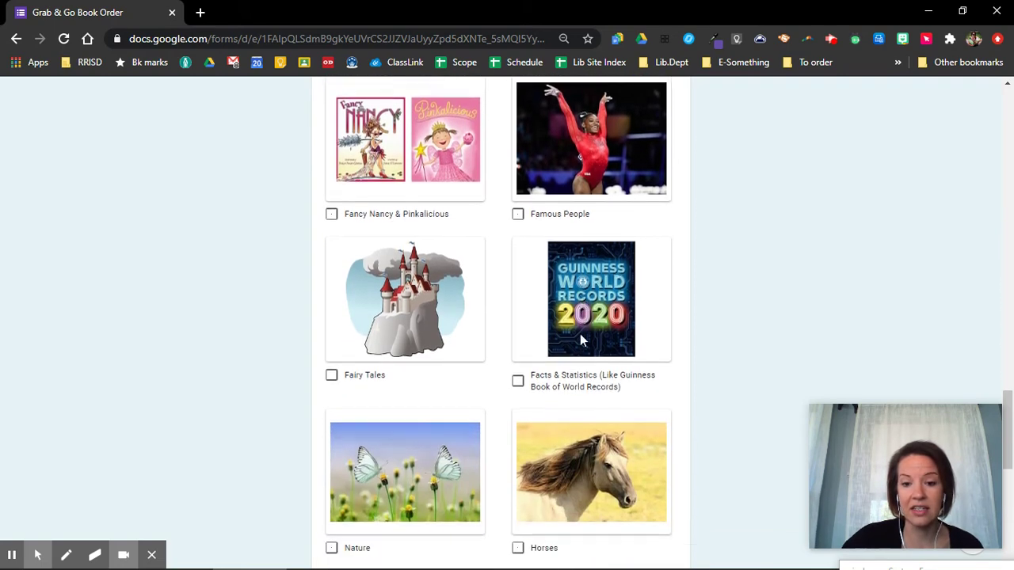
scroll(584, 343, "down", 1)
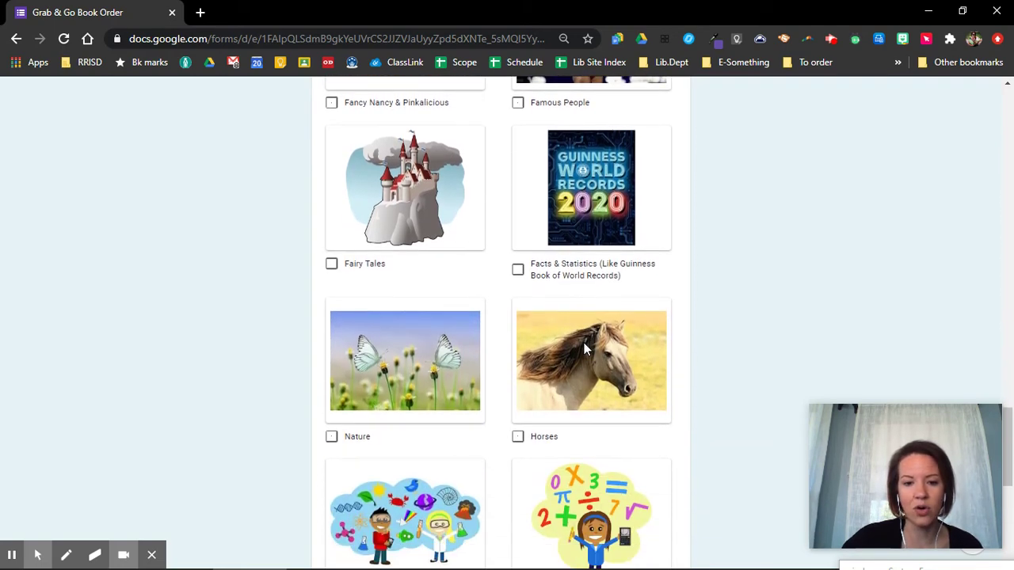
scroll(583, 349, "down", 2)
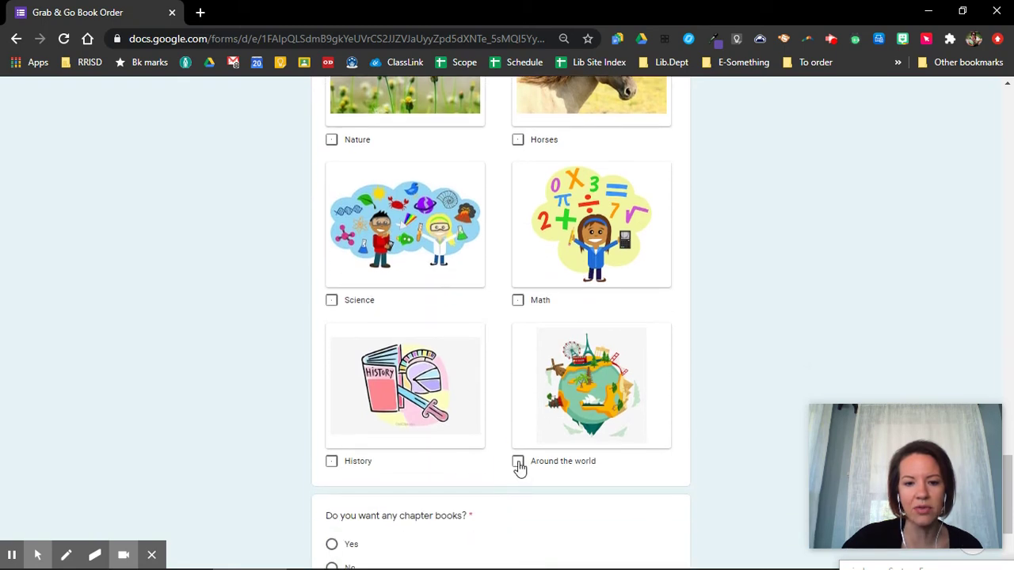
left_click(518, 463)
- Answer Yes to wanting chapter books and continue to the next page
scroll(715, 335, "down", 1)
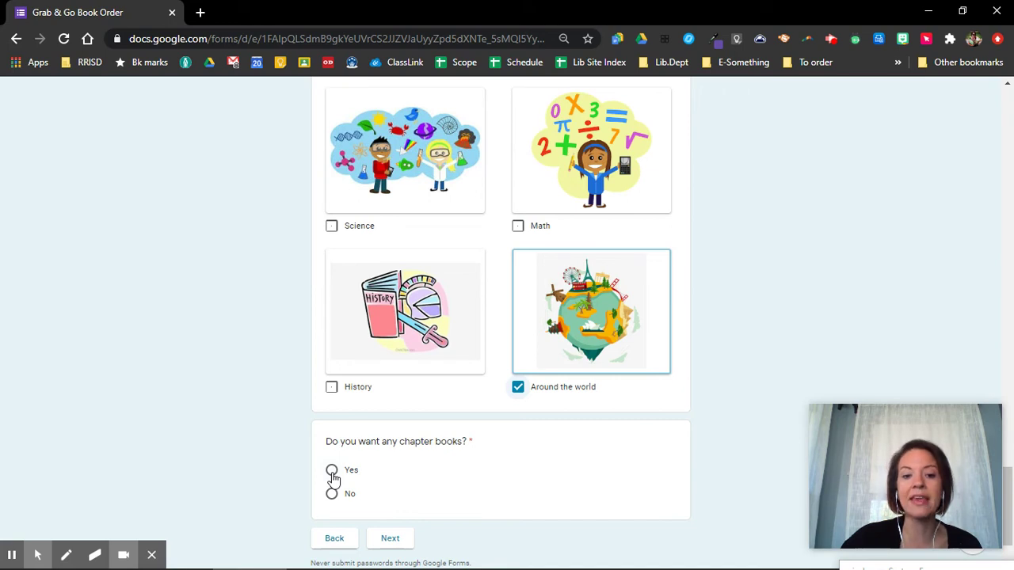
left_click(332, 472)
left_click(391, 539)
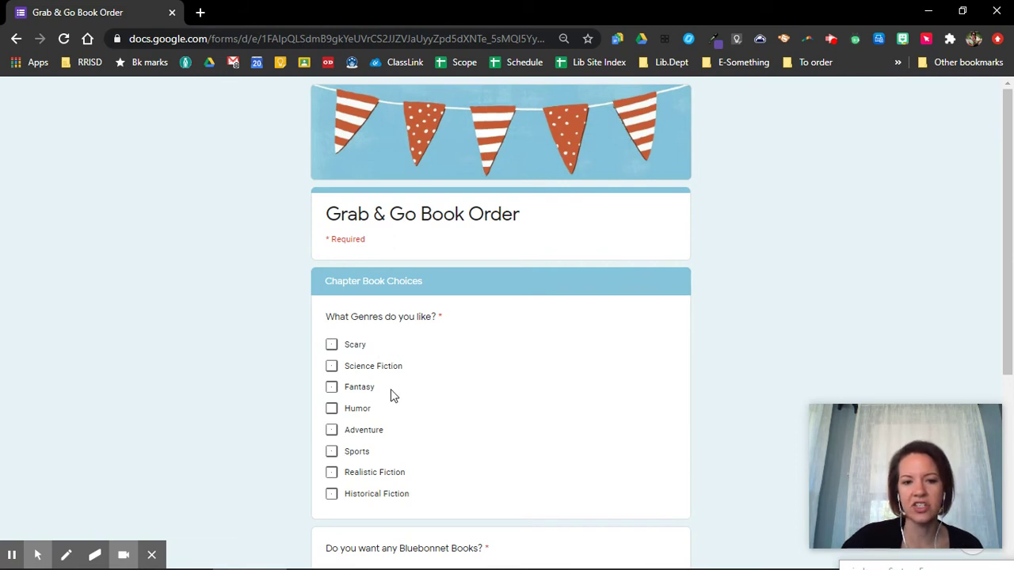
- Choose Humor, Realistic Fiction and Historical Fiction as liked genres
left_click(331, 410)
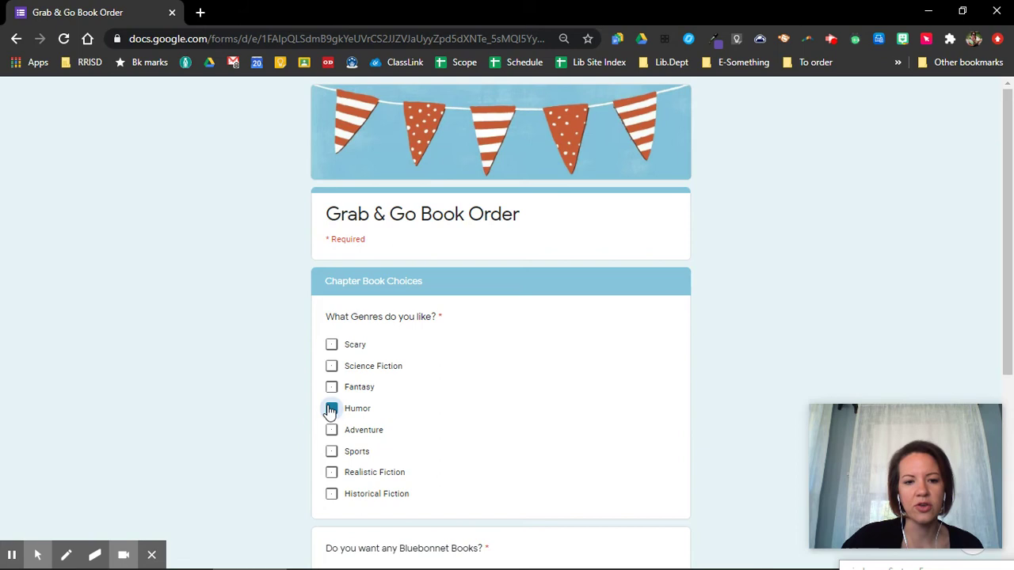
left_click(332, 473)
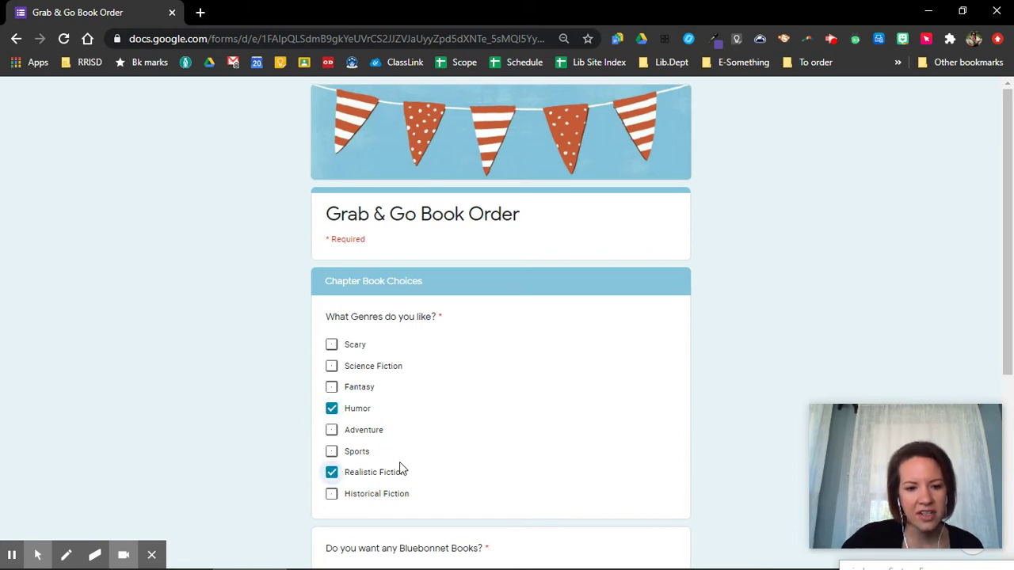
left_click(331, 495)
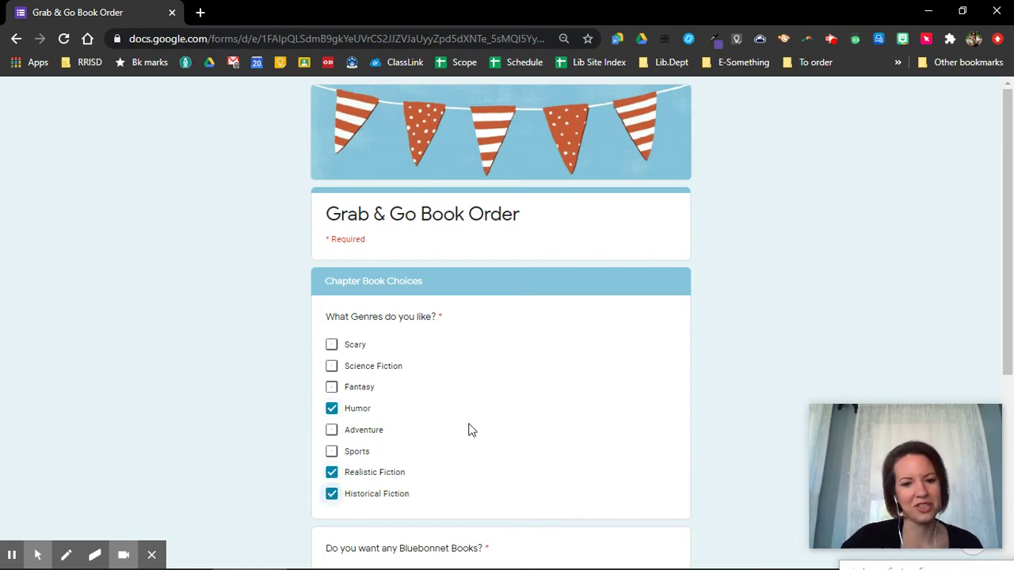
scroll(470, 428, "down", 2)
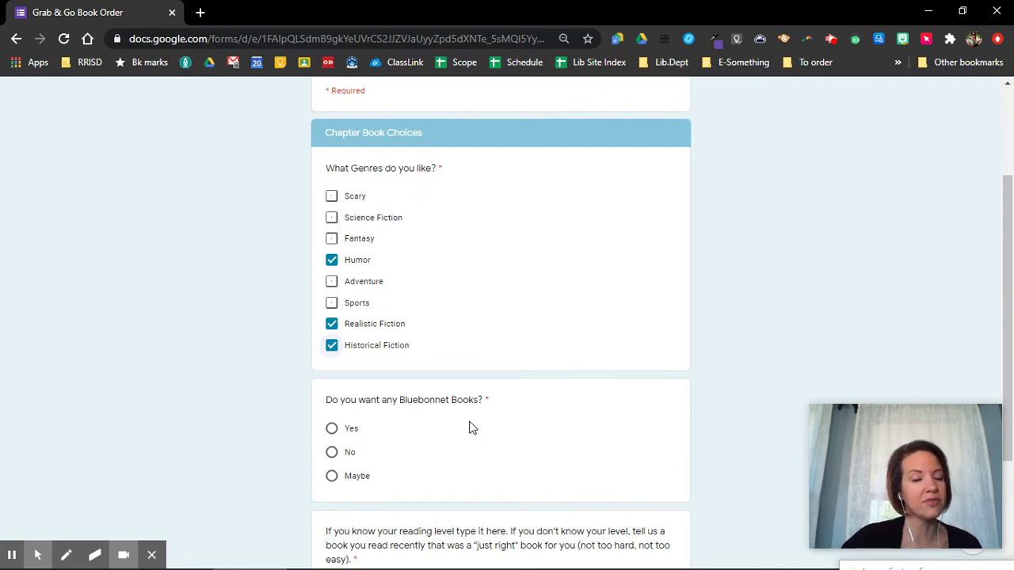
- Answer Yes to Bluebonnet Books and start the reading-level answer
left_click(331, 429)
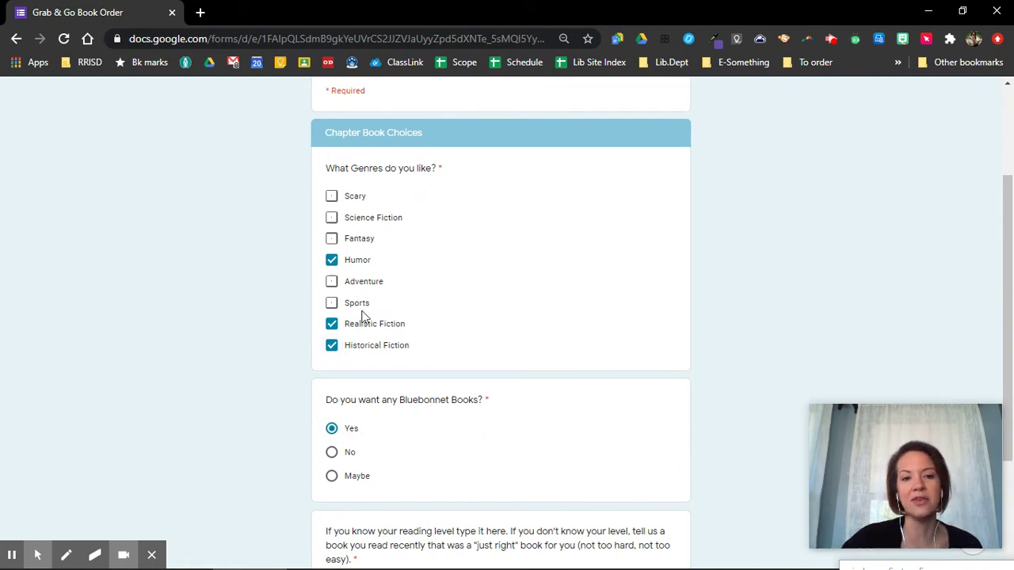
scroll(453, 276, "down", 2)
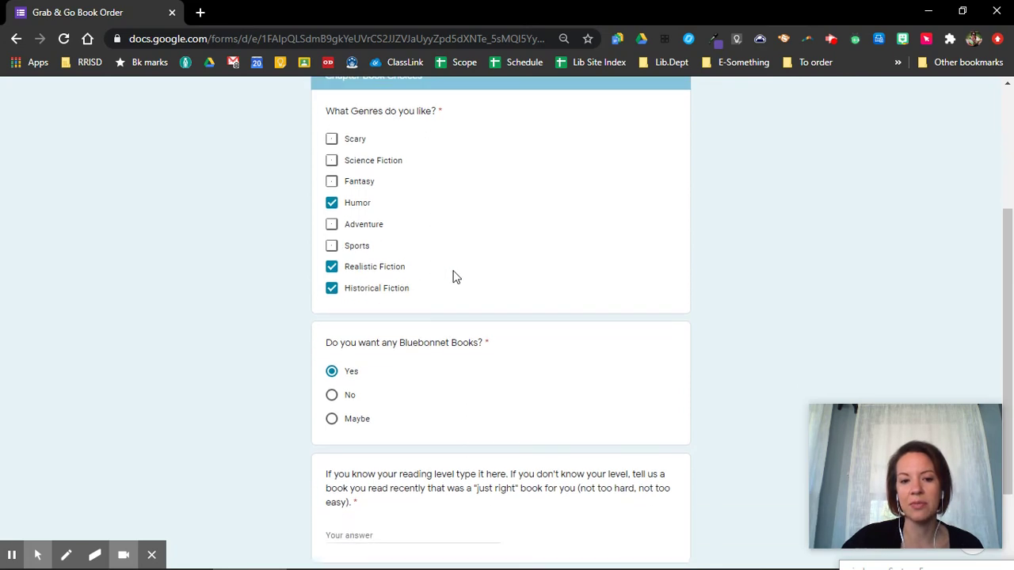
scroll(453, 275, "down", 1)
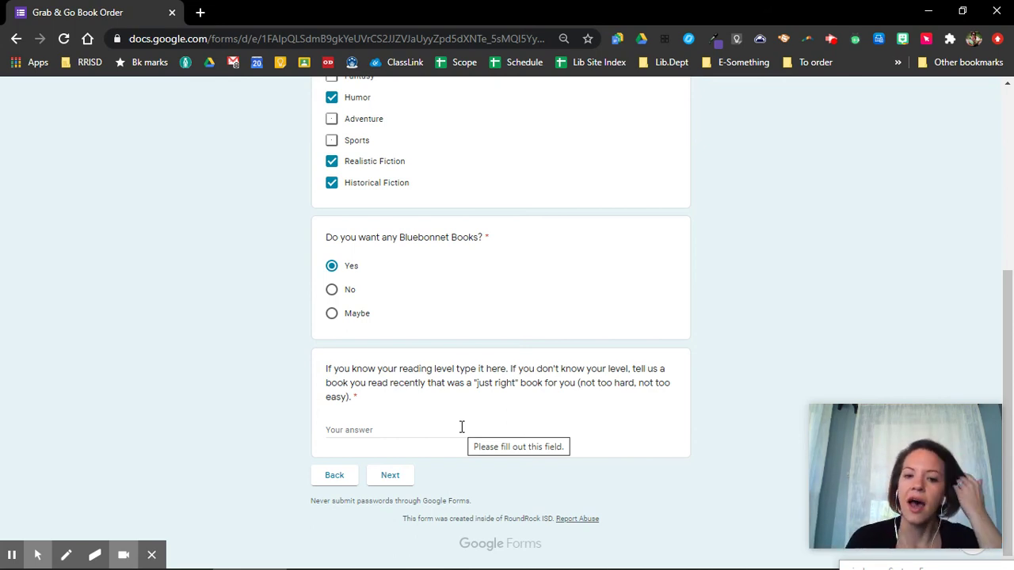
left_click(462, 427)
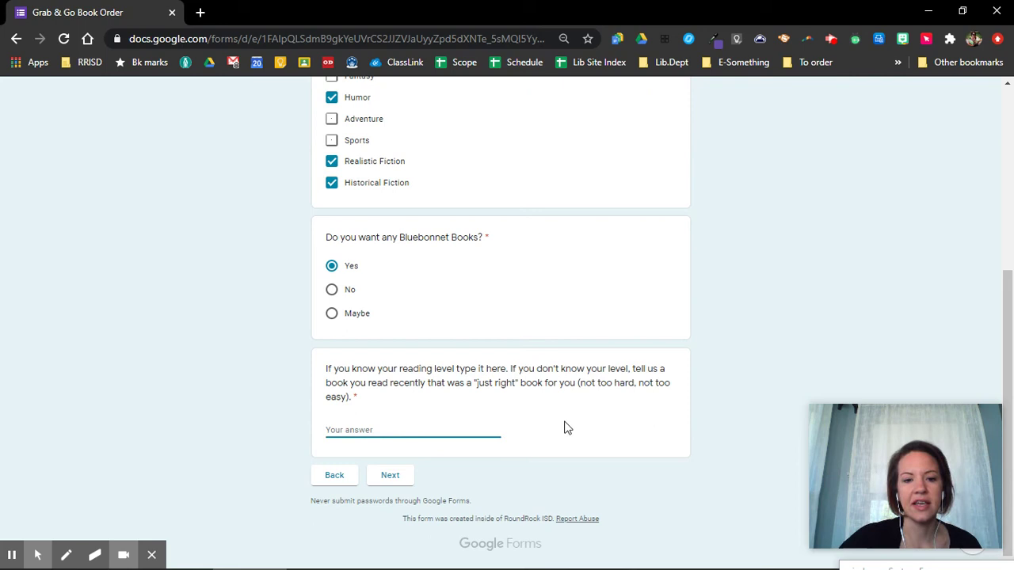
- Give S as the reading level, then answer yes to a surprise book and submit
type("S")
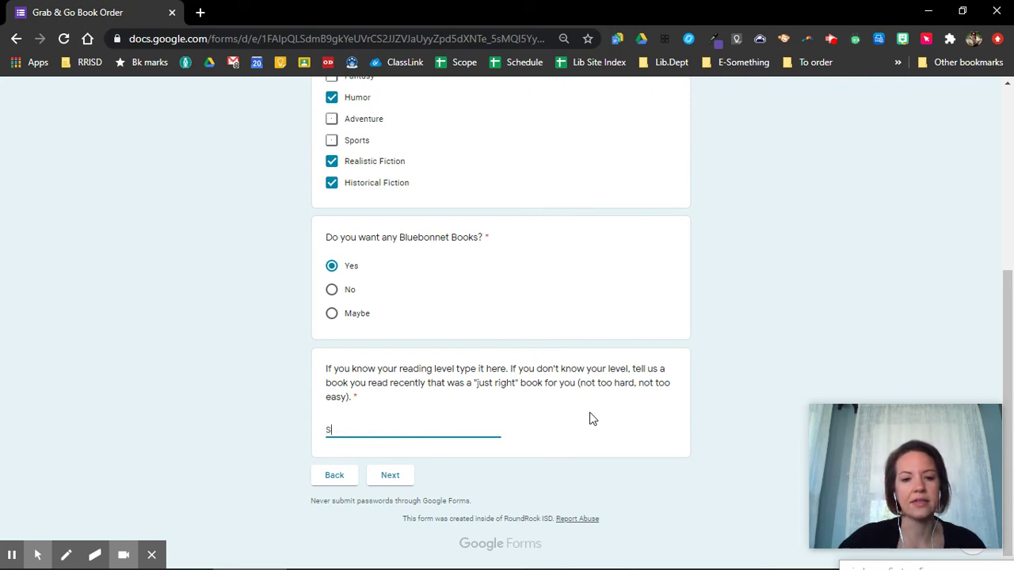
left_click(393, 483)
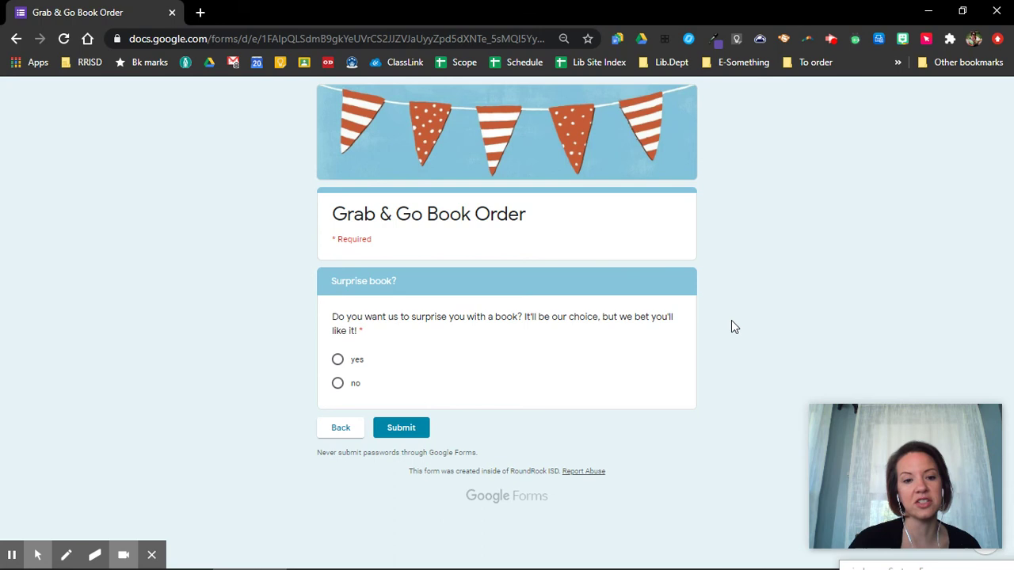
left_click(338, 359)
left_click(396, 428)
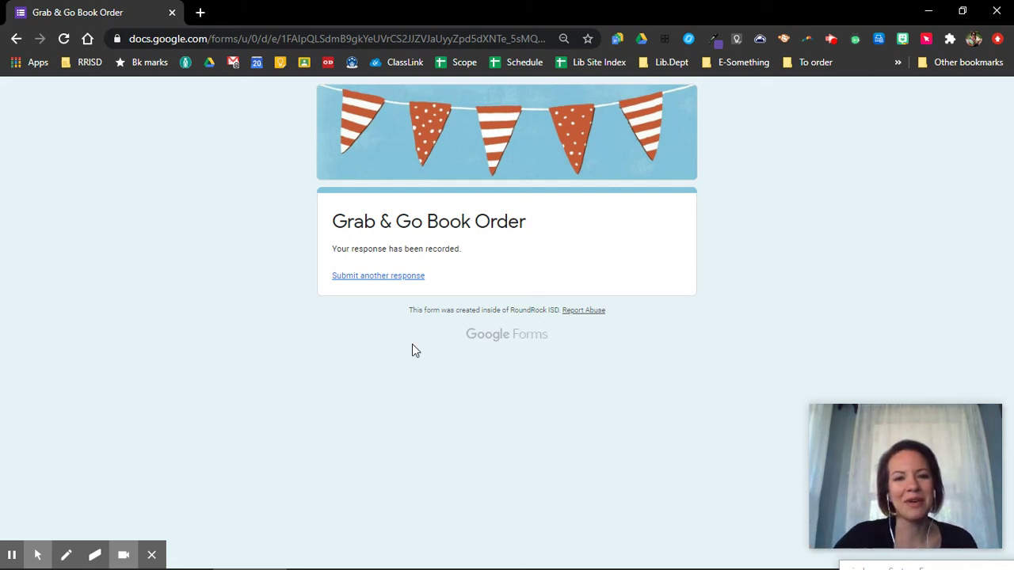
- View the 'Your response has been recorded' confirmation for the book order
left_click(830, 40)
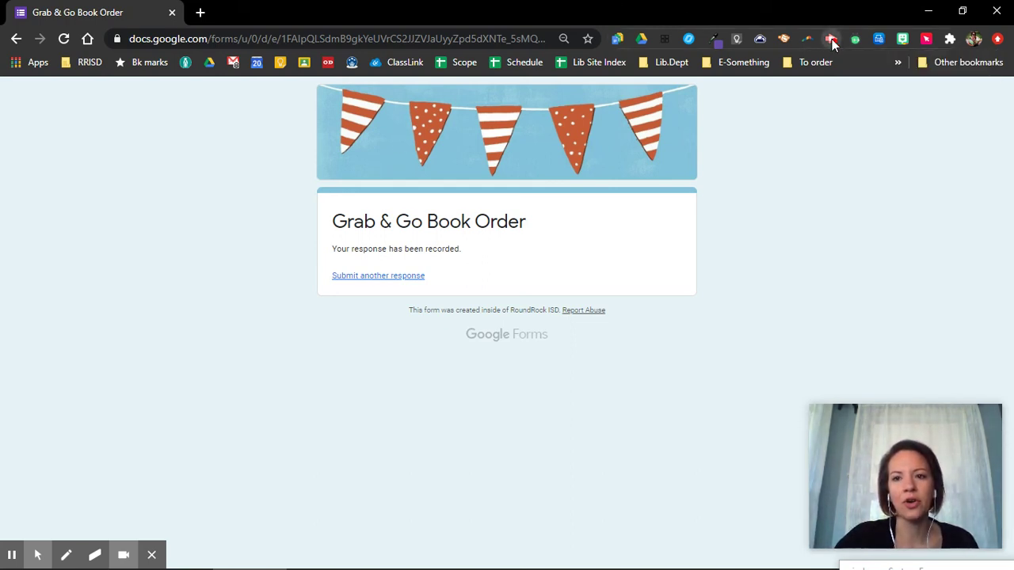